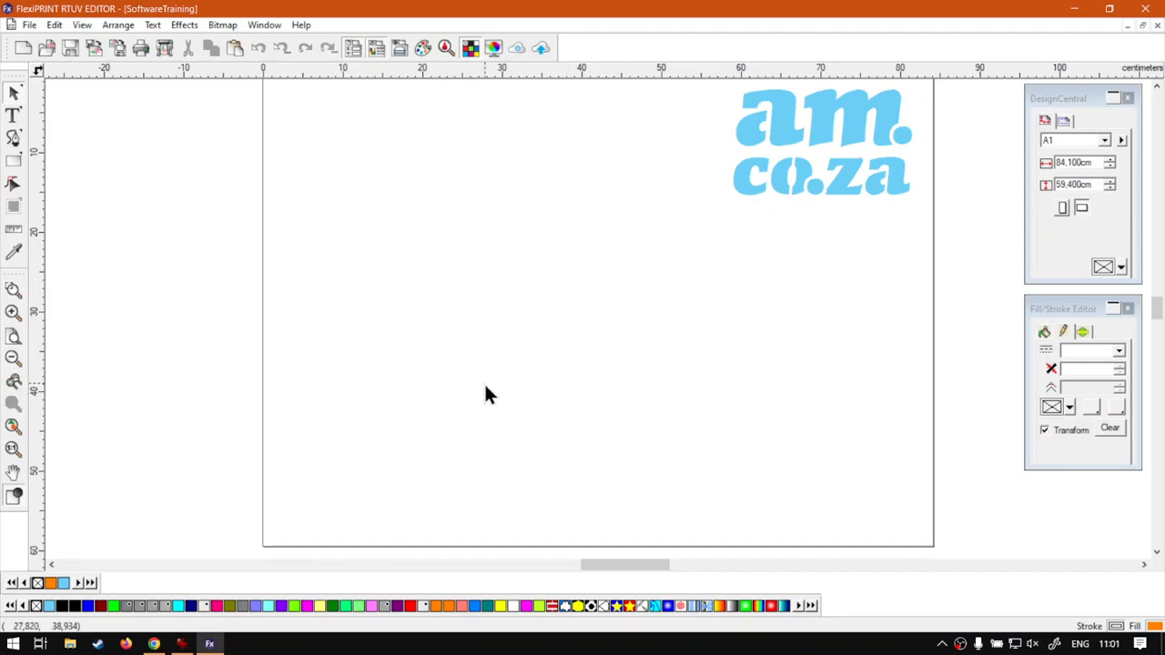
Draw an orange rectangle about 41.8 by 12 cm and move it to the middle of the page.
{"action": "left_click", "coordinate": [14, 163]}
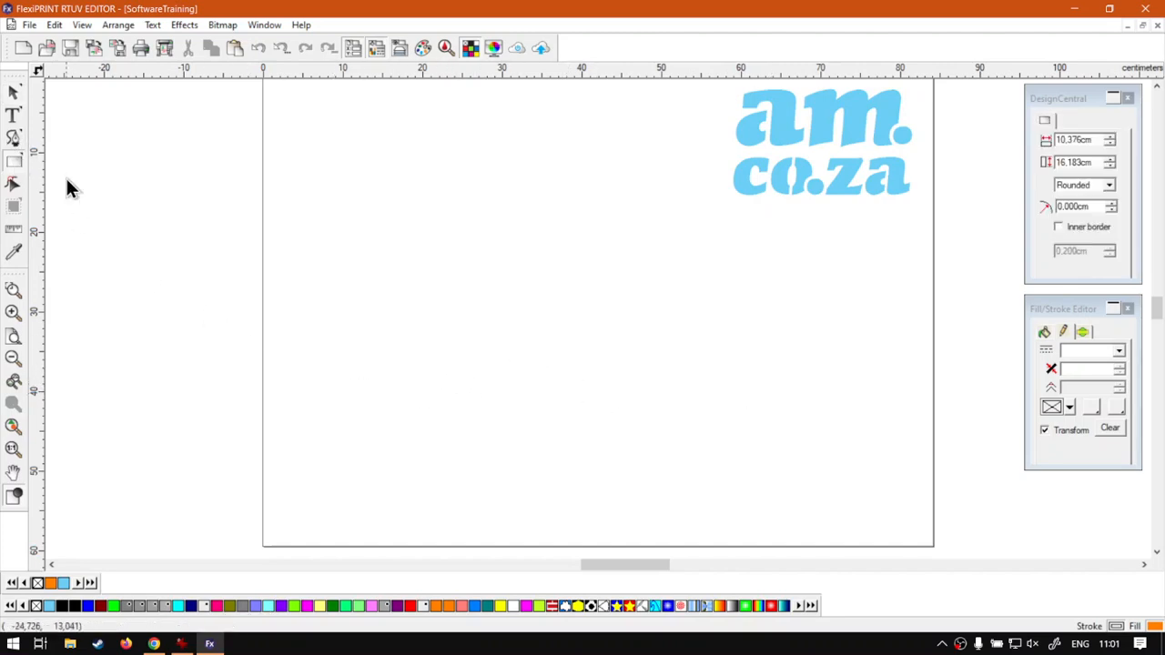
{"action": "left_click_drag", "start_coordinate": [356, 284], "coordinate": [689, 379]}
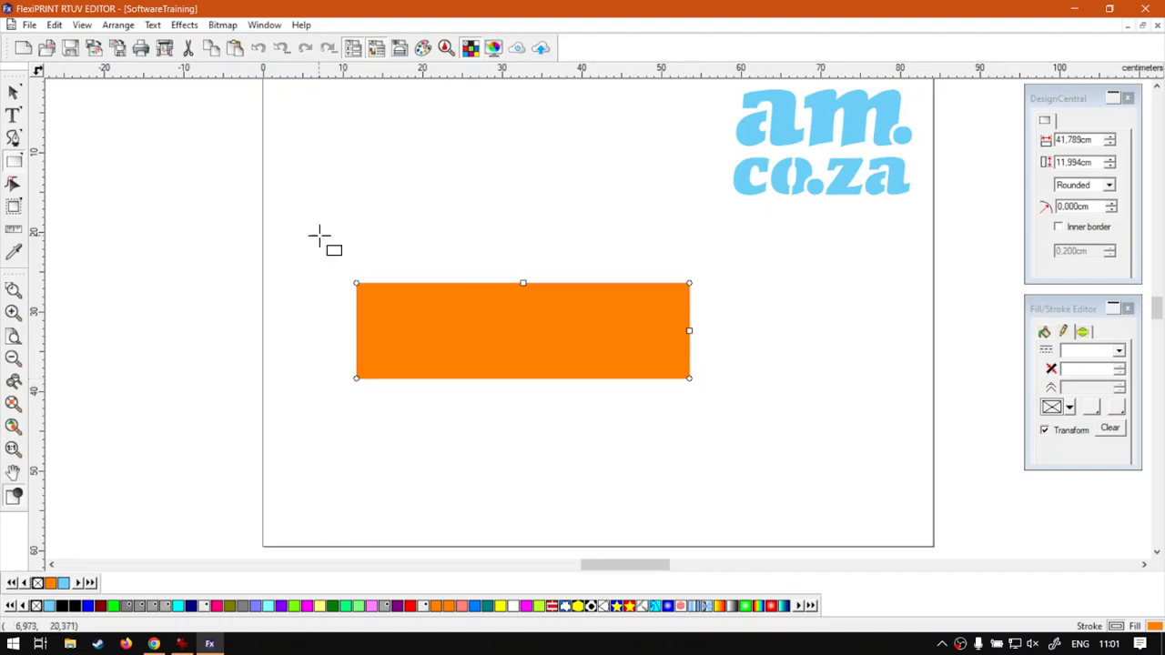
{"action": "left_click", "coordinate": [14, 92]}
{"action": "left_click_drag", "start_coordinate": [541, 325], "coordinate": [586, 326]}
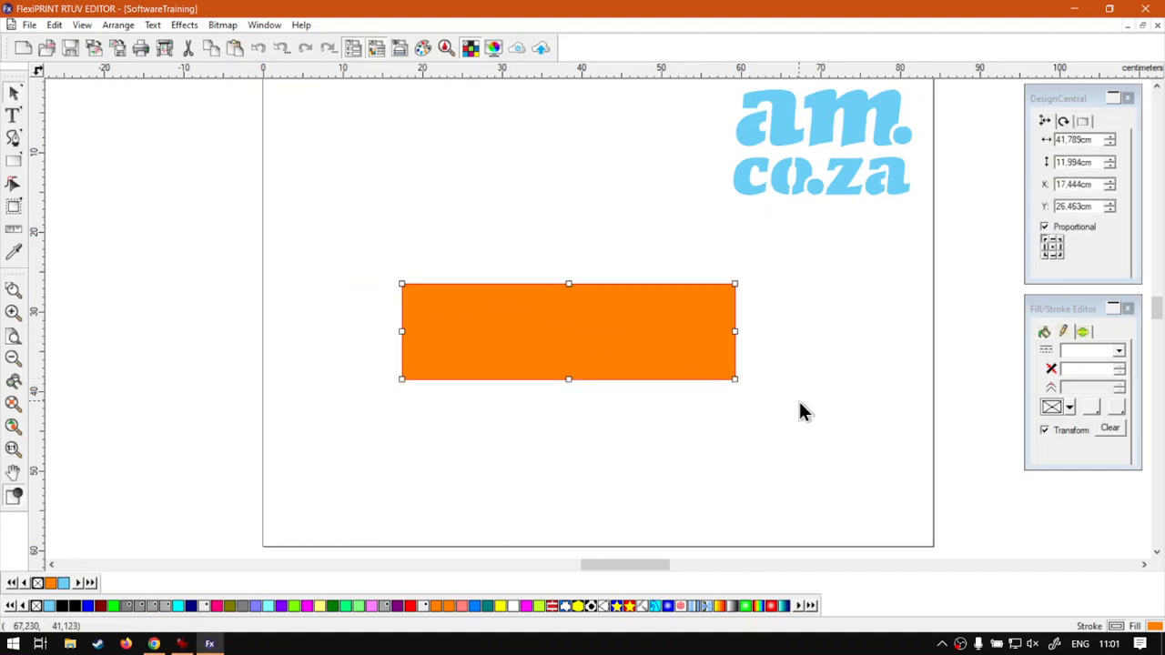
Enlarge the orange rectangle proportionally to about 53.7 by 15.4 cm and recentre it on the page.
{"action": "left_click_drag", "start_coordinate": [736, 380], "coordinate": [774, 407]}
{"action": "left_click_drag", "start_coordinate": [719, 363], "coordinate": [691, 342]}
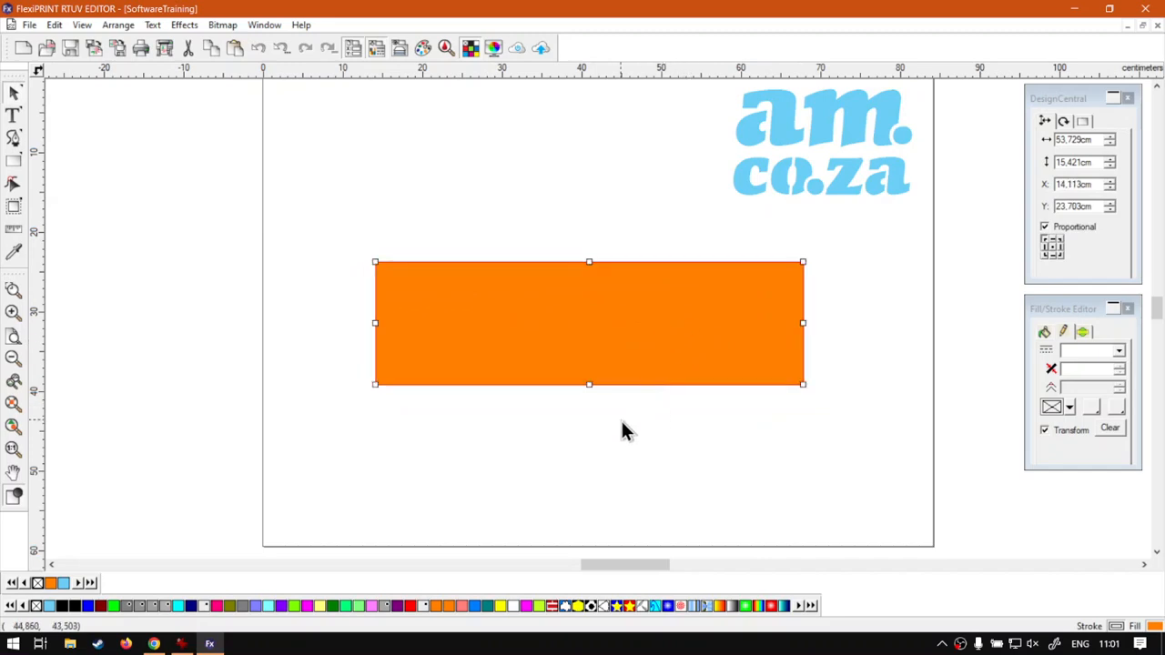
{"action": "left_click_drag", "start_coordinate": [619, 343], "coordinate": [613, 343]}
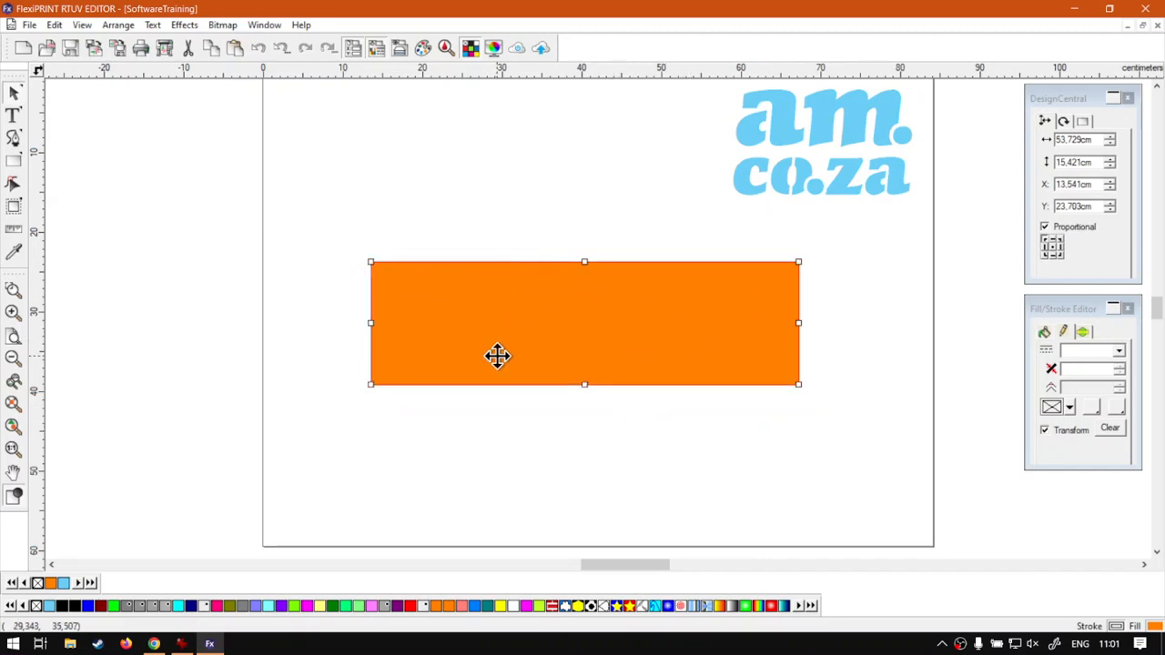
{"action": "left_click", "coordinate": [548, 446]}
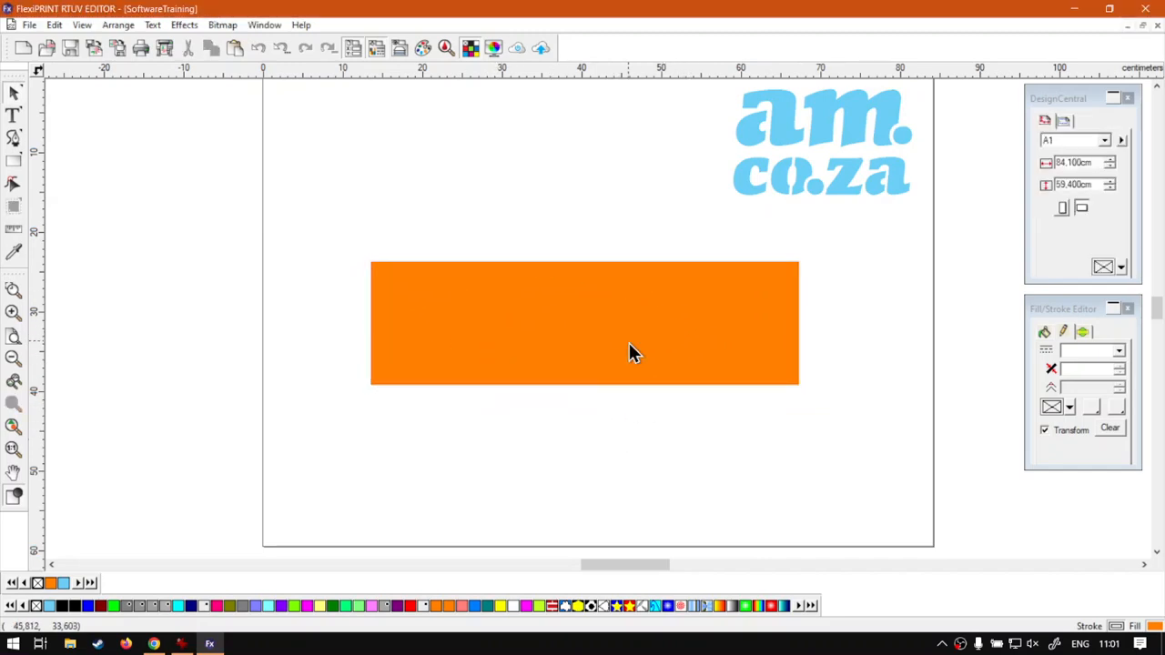
{"action": "left_click", "coordinate": [518, 327]}
{"action": "left_click", "coordinate": [361, 262]}
{"action": "left_click", "coordinate": [429, 312]}
{"action": "left_click", "coordinate": [377, 219]}
{"action": "left_click", "coordinate": [421, 286]}
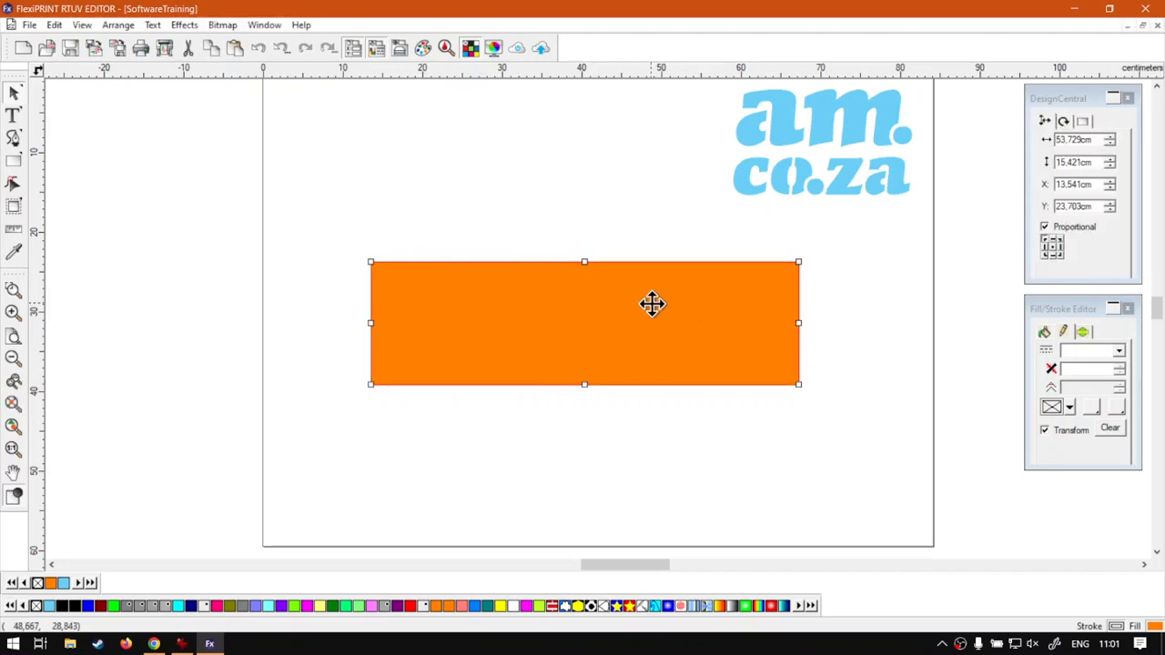
{"action": "left_click", "coordinate": [459, 213]}
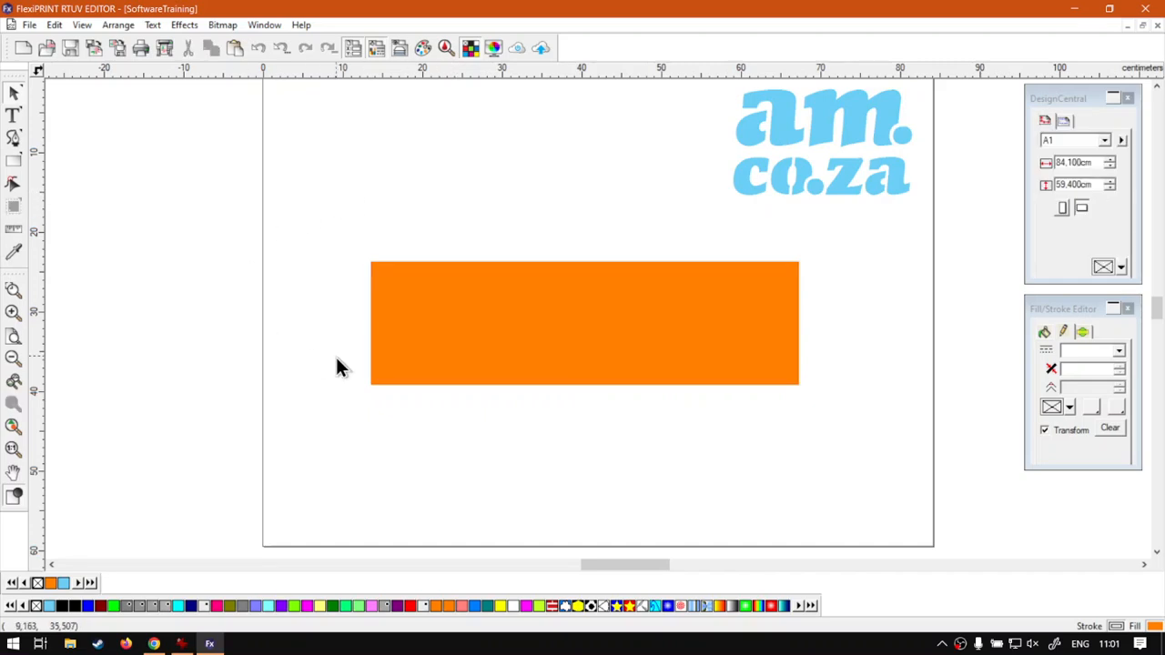
{"action": "left_click", "coordinate": [462, 311]}
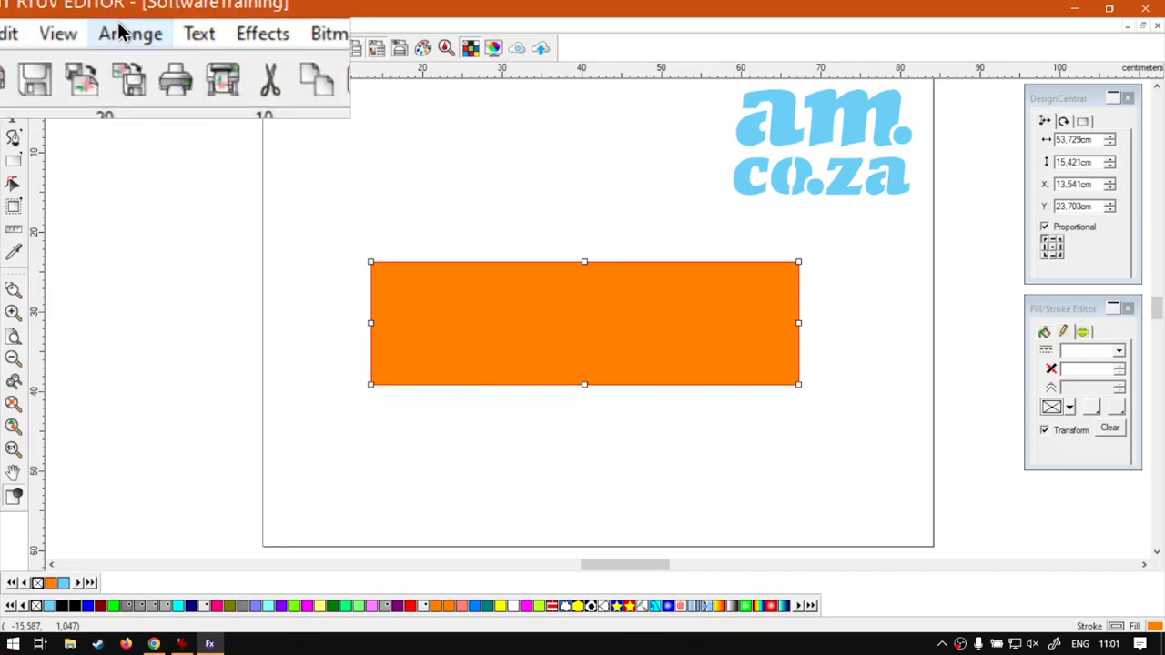
{"action": "left_click", "coordinate": [118, 26]}
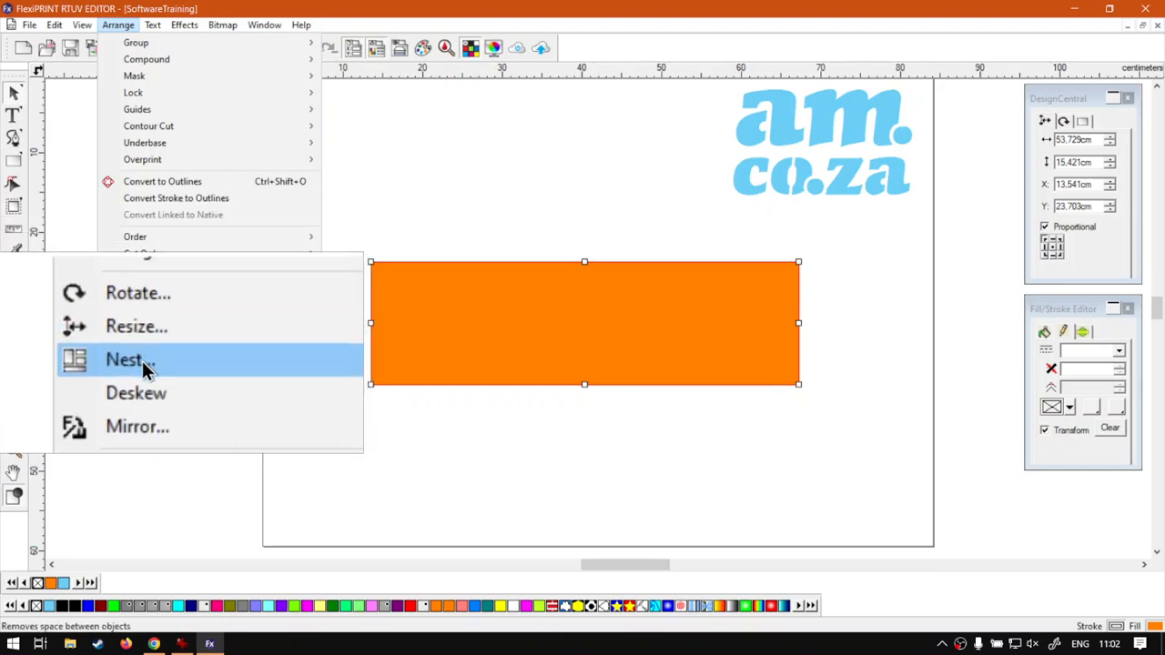
{"action": "mouse_move", "coordinate": [144, 379]}
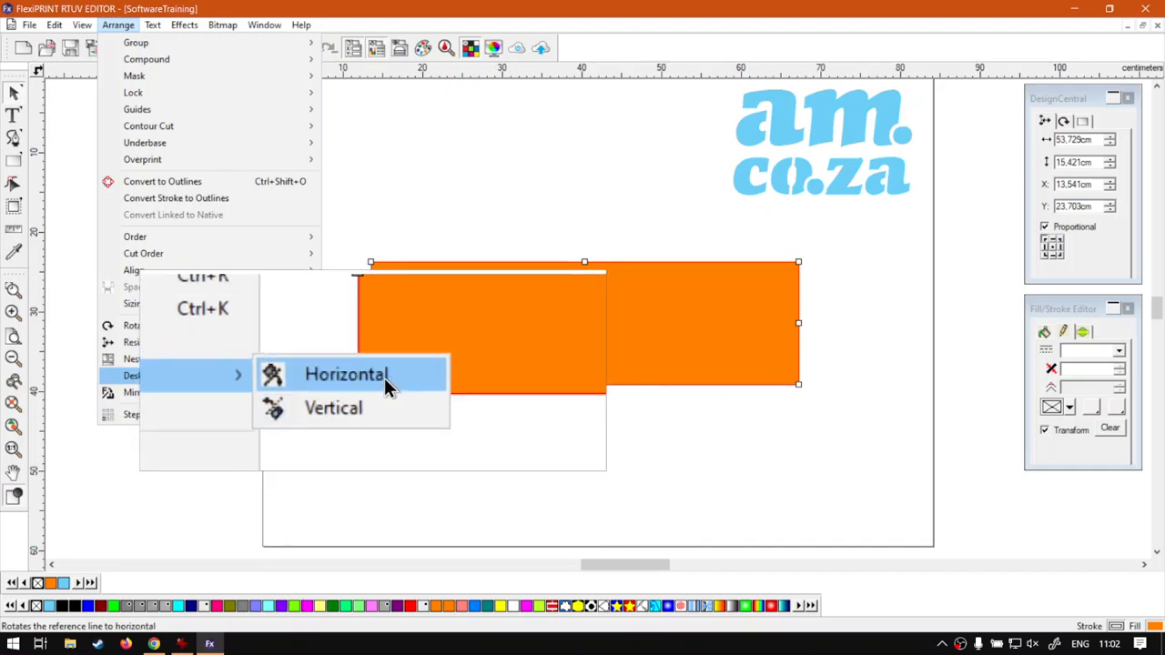
{"action": "left_click", "coordinate": [534, 208]}
{"action": "left_click", "coordinate": [472, 231]}
Reposition the orange rectangle on the page and rotate it about 24° counterclockwise.
{"action": "left_click", "coordinate": [621, 310]}
{"action": "left_click_drag", "start_coordinate": [621, 318], "coordinate": [642, 338]}
{"action": "left_click", "coordinate": [748, 318]}
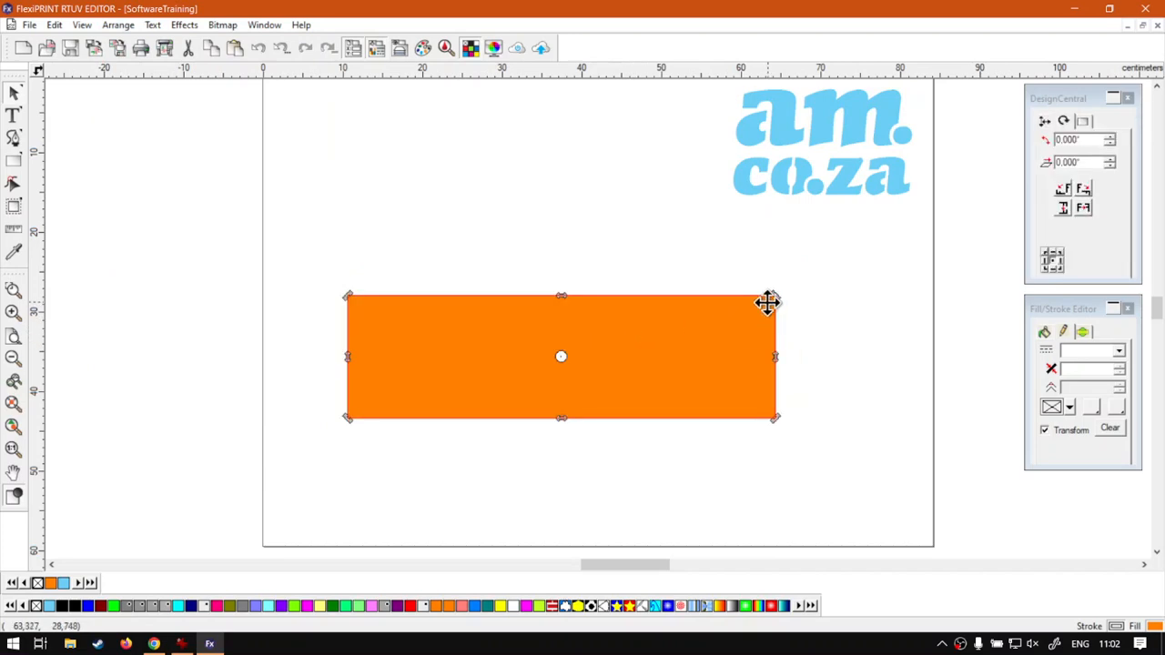
{"action": "left_click_drag", "start_coordinate": [770, 296], "coordinate": [702, 235]}
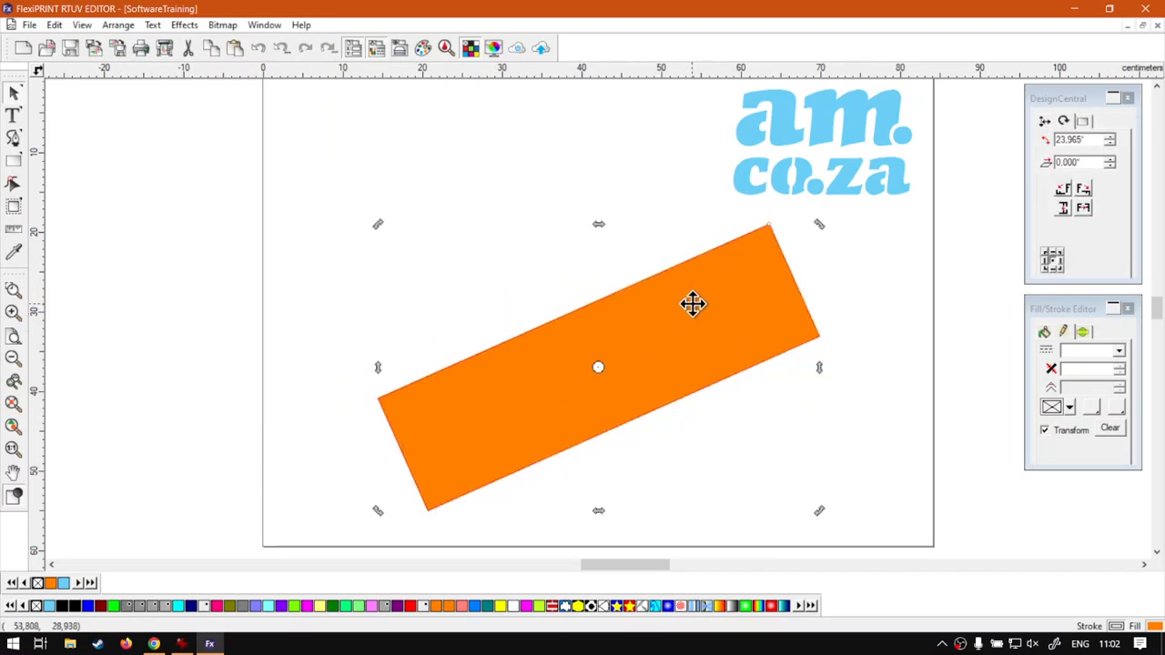
{"action": "left_click", "coordinate": [530, 164]}
{"action": "left_click", "coordinate": [653, 345]}
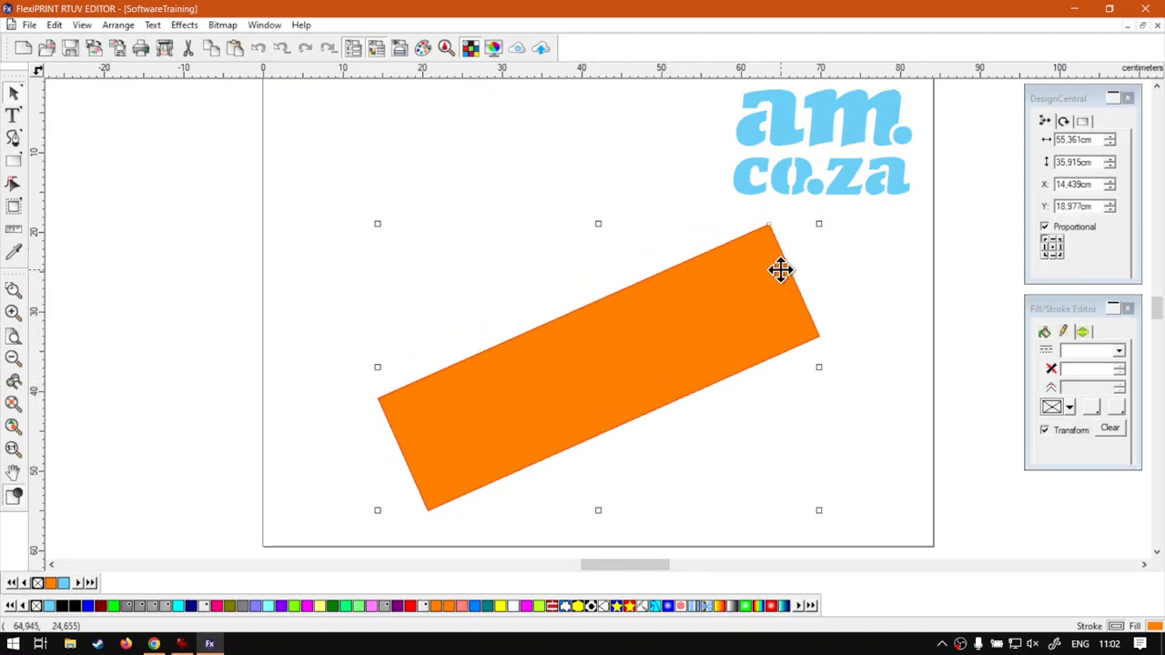
Deskew the tilted rectangle horizontally with a reference line along its upper long edge, and move it up to the middle of the page.
{"action": "left_click", "coordinate": [115, 27]}
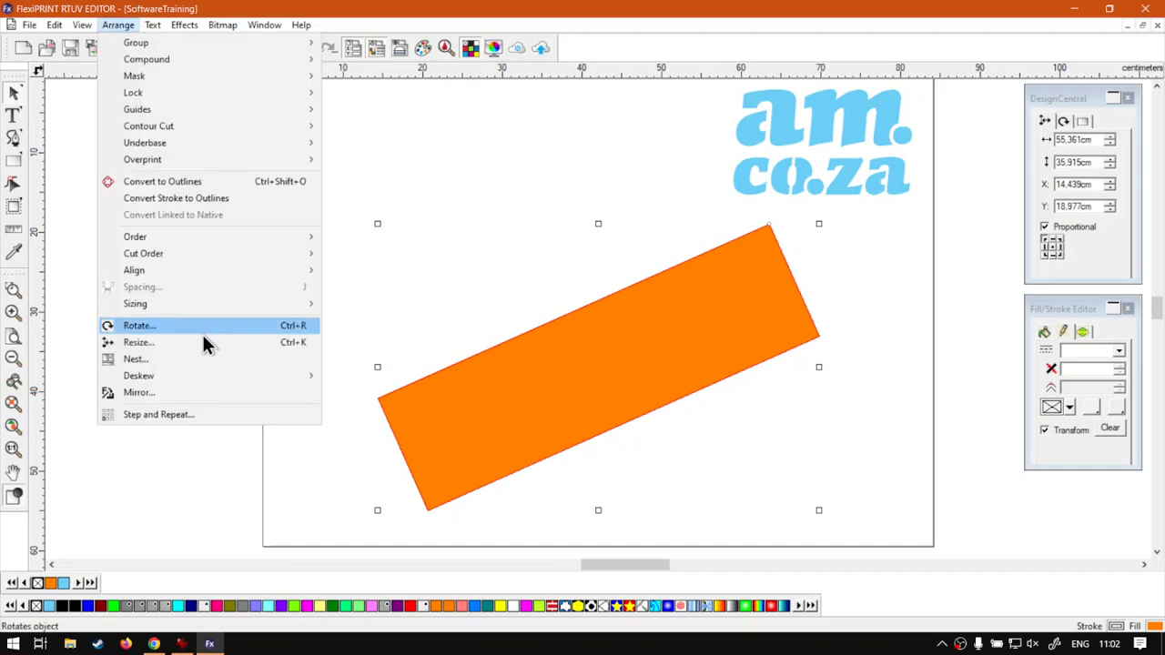
{"action": "mouse_move", "coordinate": [206, 377]}
{"action": "left_click", "coordinate": [369, 376]}
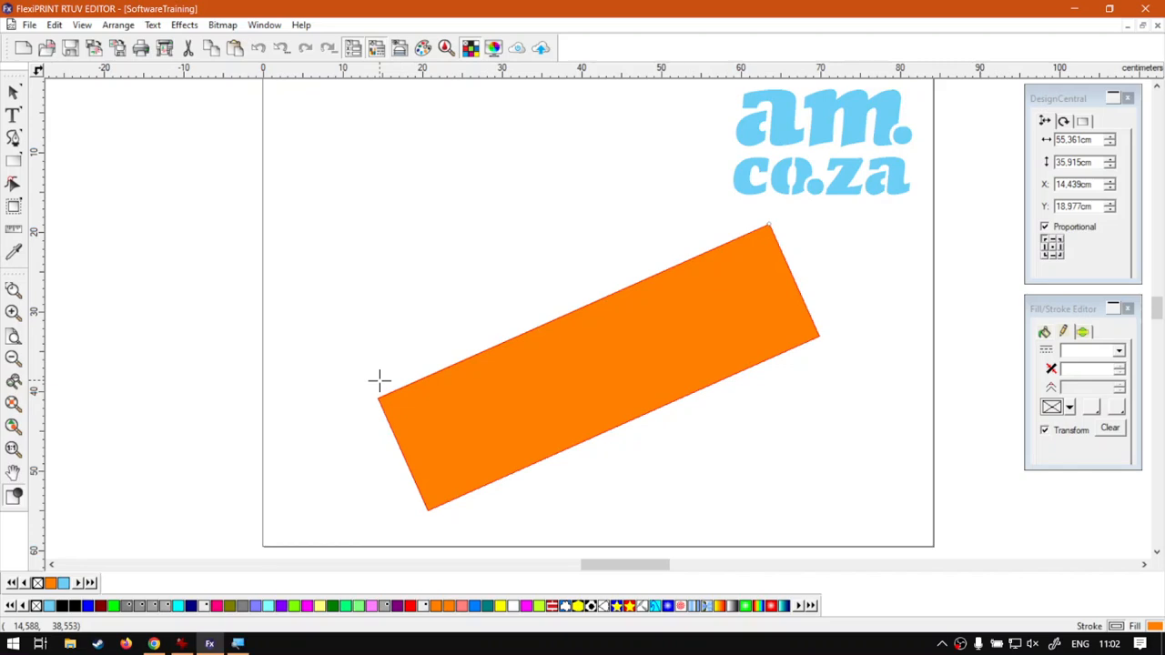
{"action": "key", "text": "super+plus"}
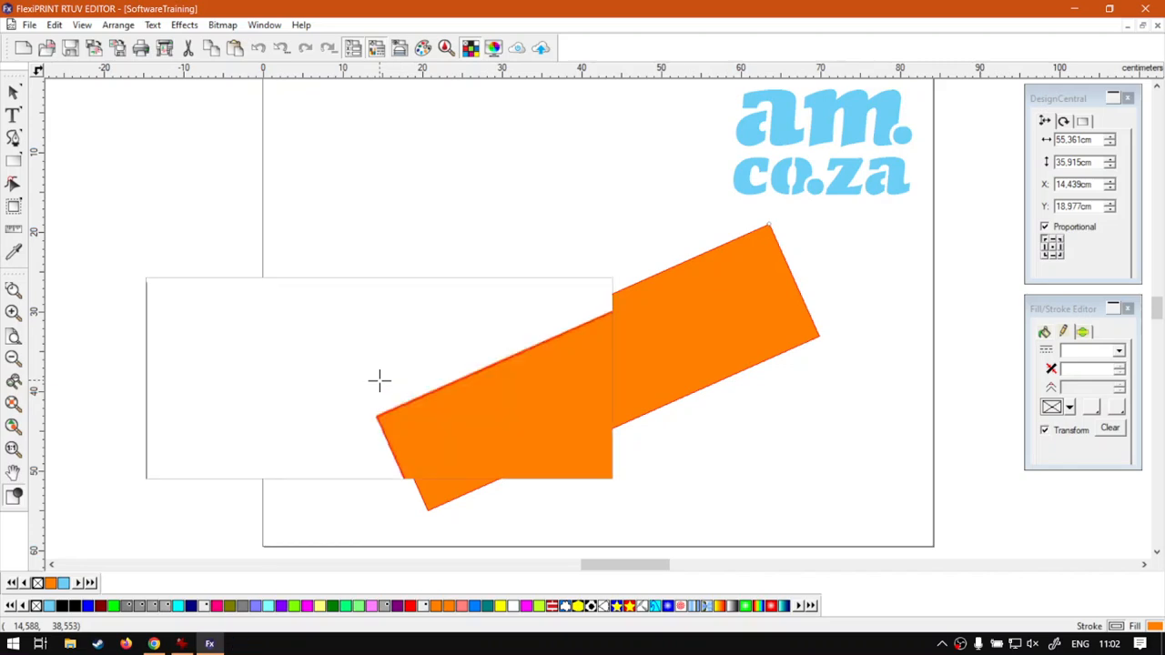
{"action": "mouse_move", "coordinate": [360, 396]}
{"action": "left_mouse_down"}
{"action": "mouse_move", "coordinate": [413, 349]}
{"action": "mouse_move", "coordinate": [415, 359]}
{"action": "mouse_move", "coordinate": [490, 336]}
{"action": "mouse_move", "coordinate": [427, 364]}
{"action": "mouse_move", "coordinate": [434, 372]}
{"action": "mouse_move", "coordinate": [455, 347]}
{"action": "mouse_move", "coordinate": [723, 246]}
{"action": "mouse_move", "coordinate": [779, 213]}
{"action": "left_mouse_up"}
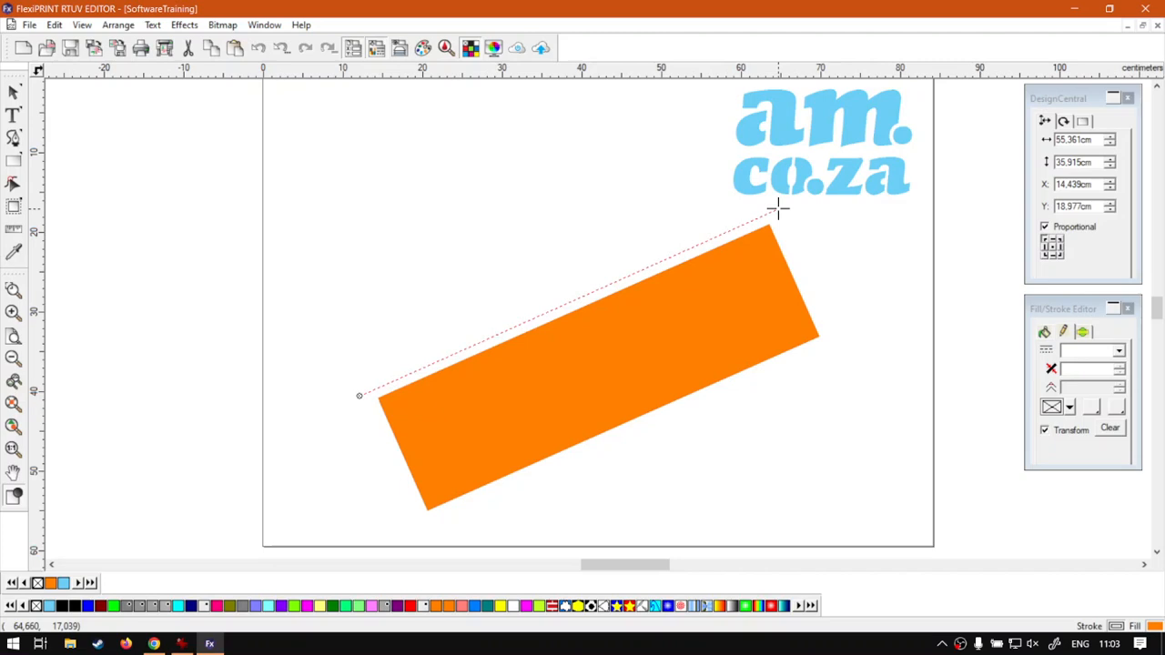
{"action": "left_click", "coordinate": [778, 209]}
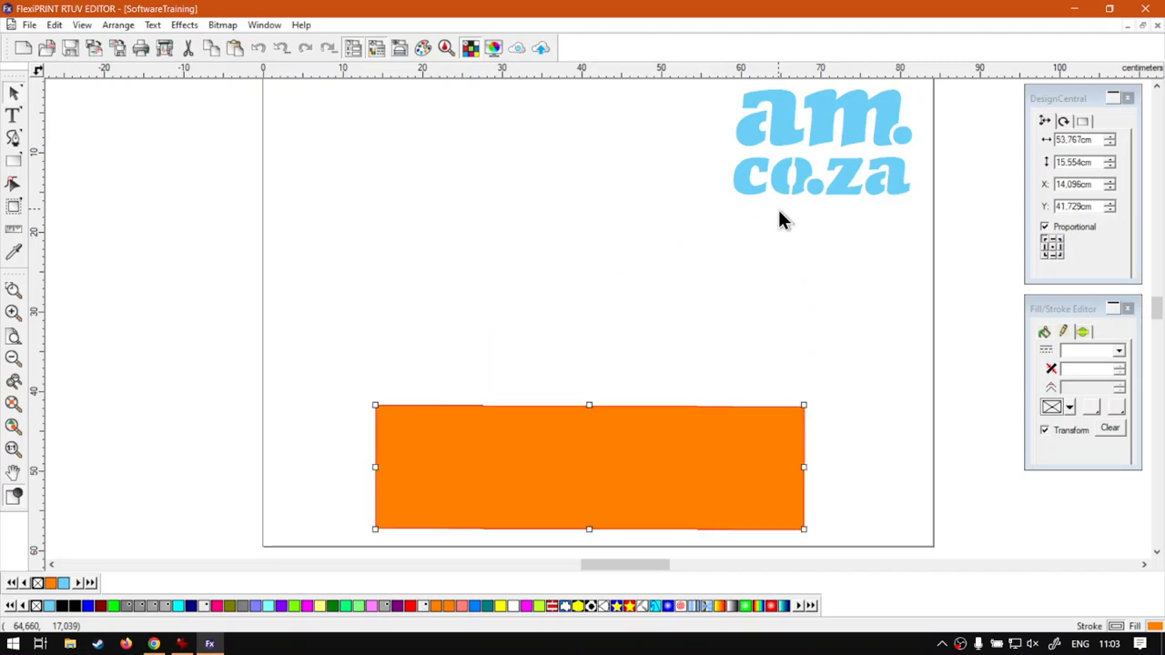
{"action": "left_click", "coordinate": [16, 93]}
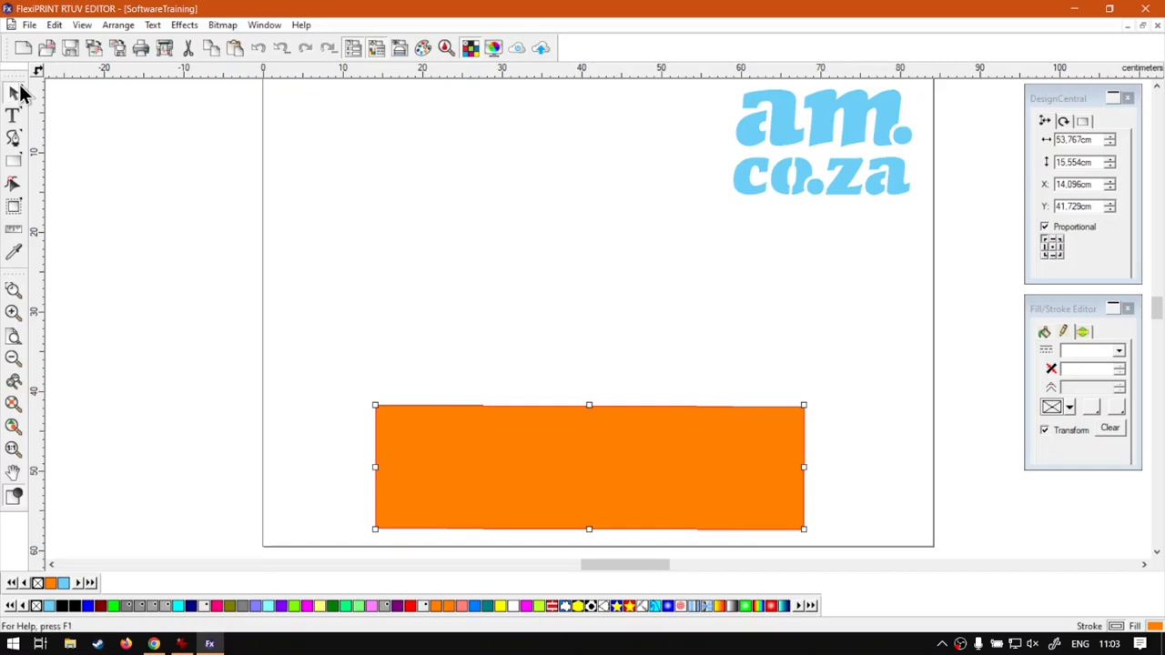
{"action": "left_click_drag", "start_coordinate": [596, 483], "coordinate": [626, 351]}
Undo the last move and the horizontal deskew, and reposition the tilted rectangle in the middle of the page.
{"action": "key", "text": "ctrl+z"}
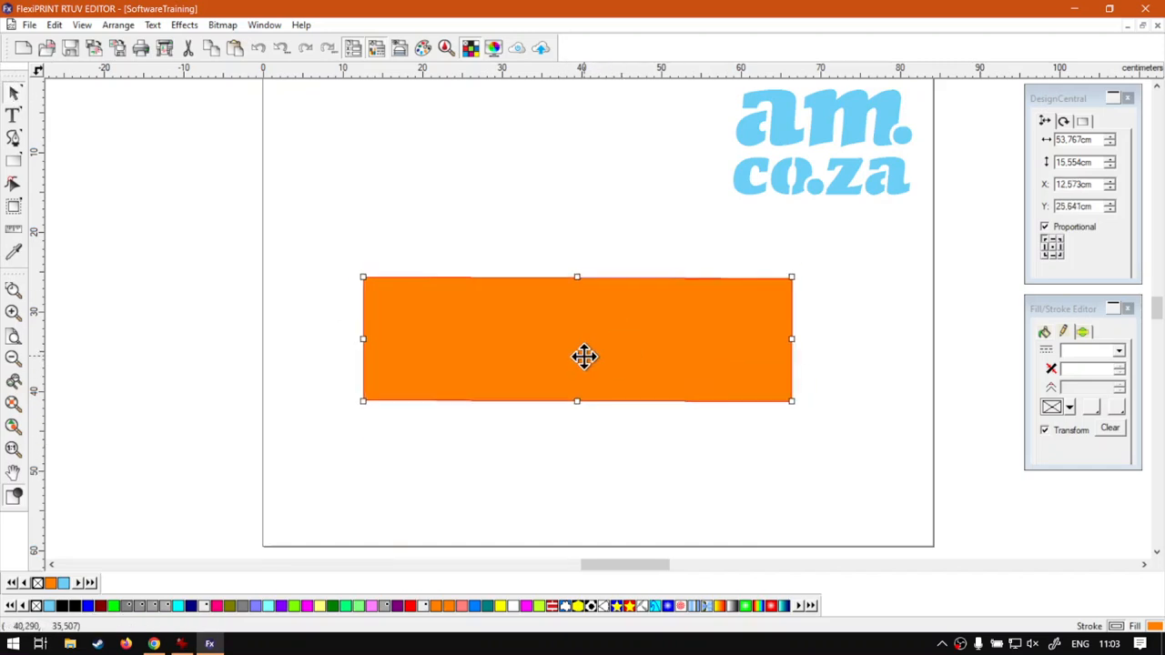
{"action": "key", "text": "ctrl+z"}
{"action": "key", "text": "ctrl+z"}
{"action": "left_click_drag", "start_coordinate": [479, 408], "coordinate": [488, 355]}
{"action": "left_click_drag", "start_coordinate": [577, 354], "coordinate": [607, 355]}
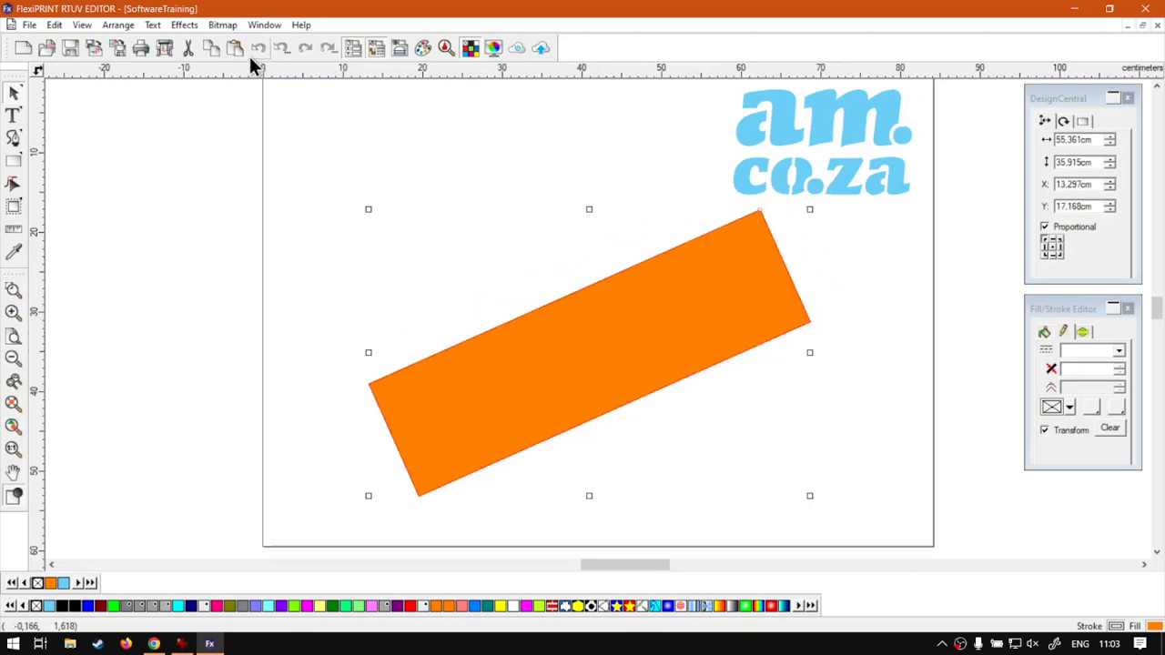
Deskew the tilted rectangle vertically with a reference line along its upper long edge, and move it fully onto the page.
{"action": "left_click", "coordinate": [117, 25]}
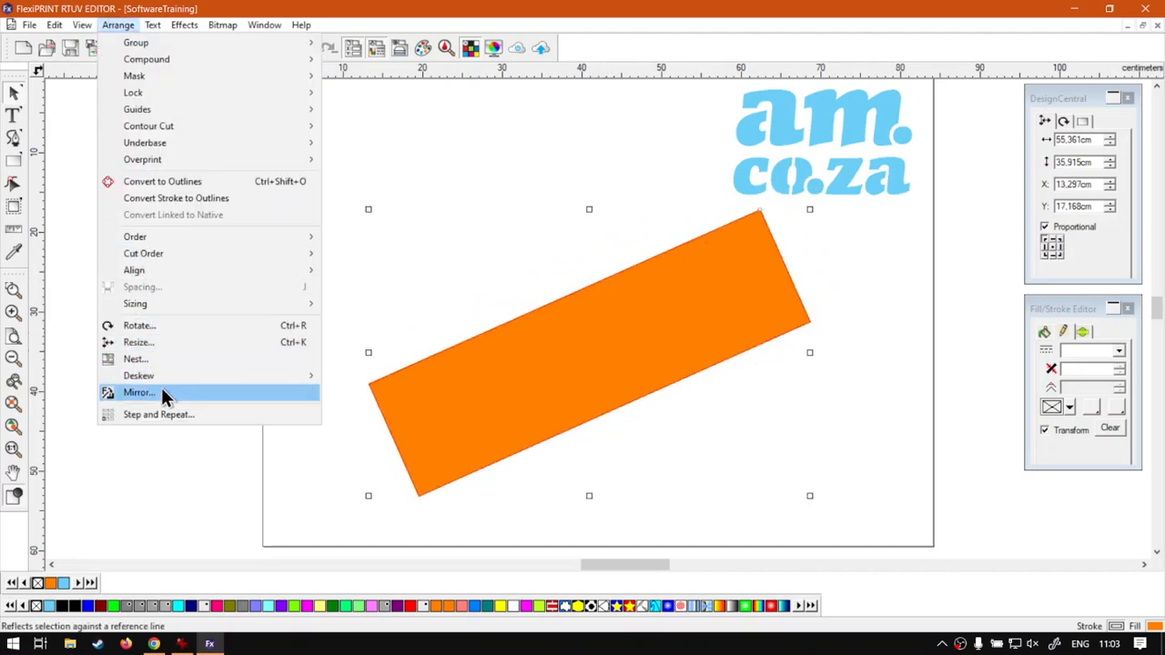
{"action": "mouse_move", "coordinate": [177, 380]}
{"action": "left_click", "coordinate": [373, 392]}
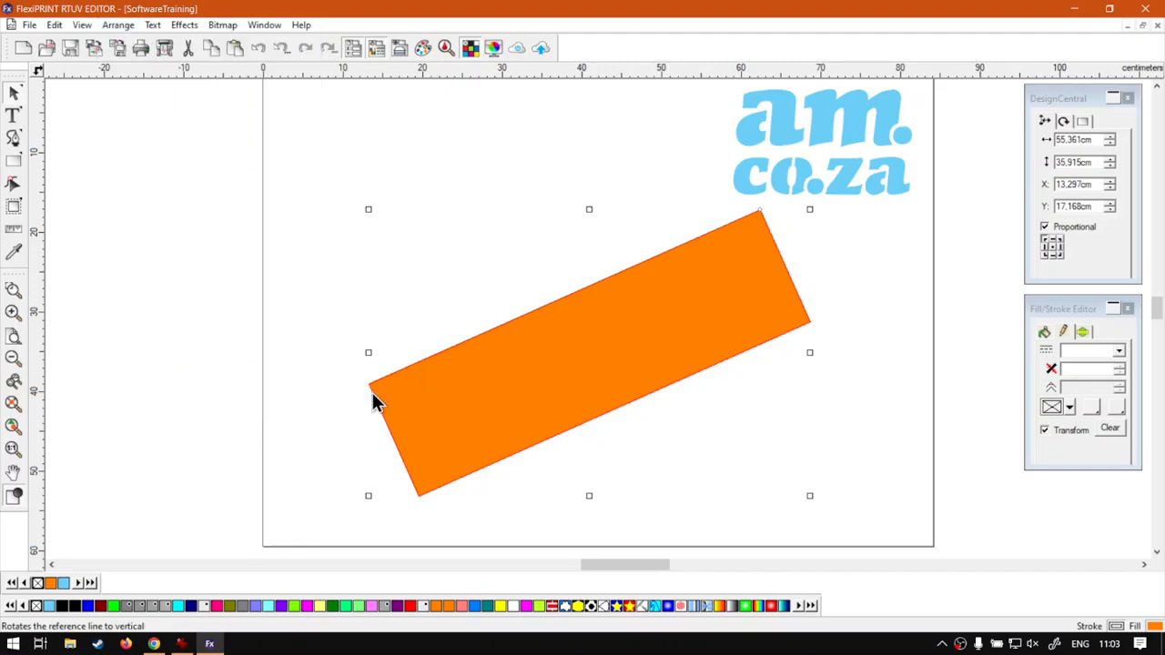
{"action": "left_click_drag", "start_coordinate": [356, 381], "coordinate": [779, 189]}
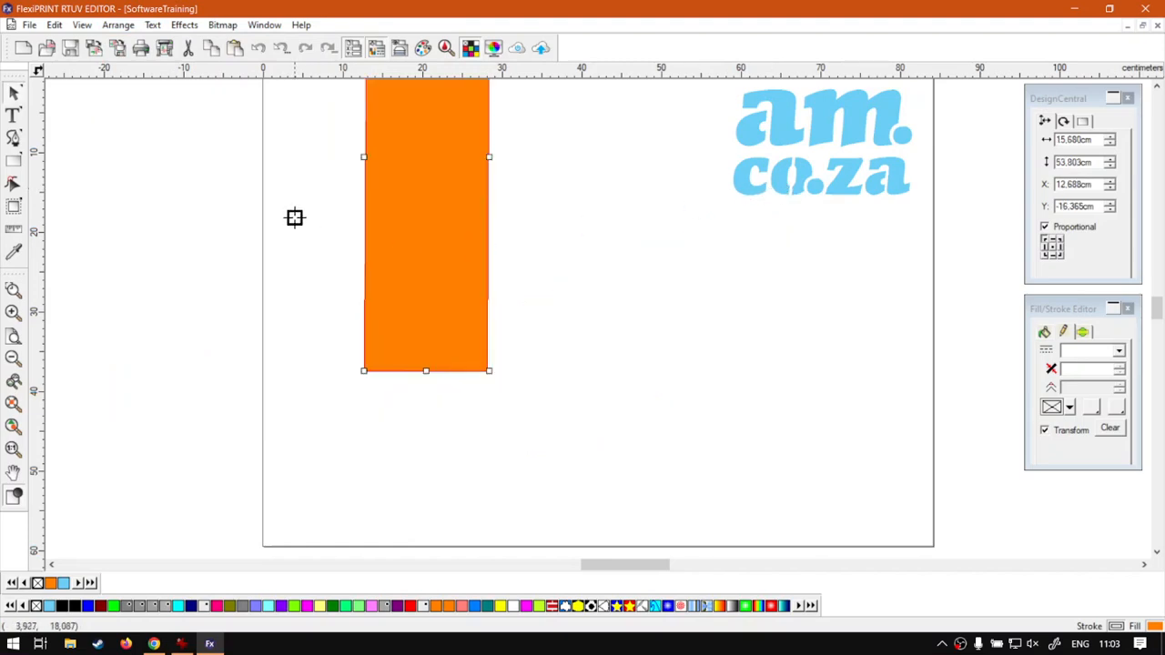
{"action": "left_click_drag", "start_coordinate": [370, 154], "coordinate": [404, 276]}
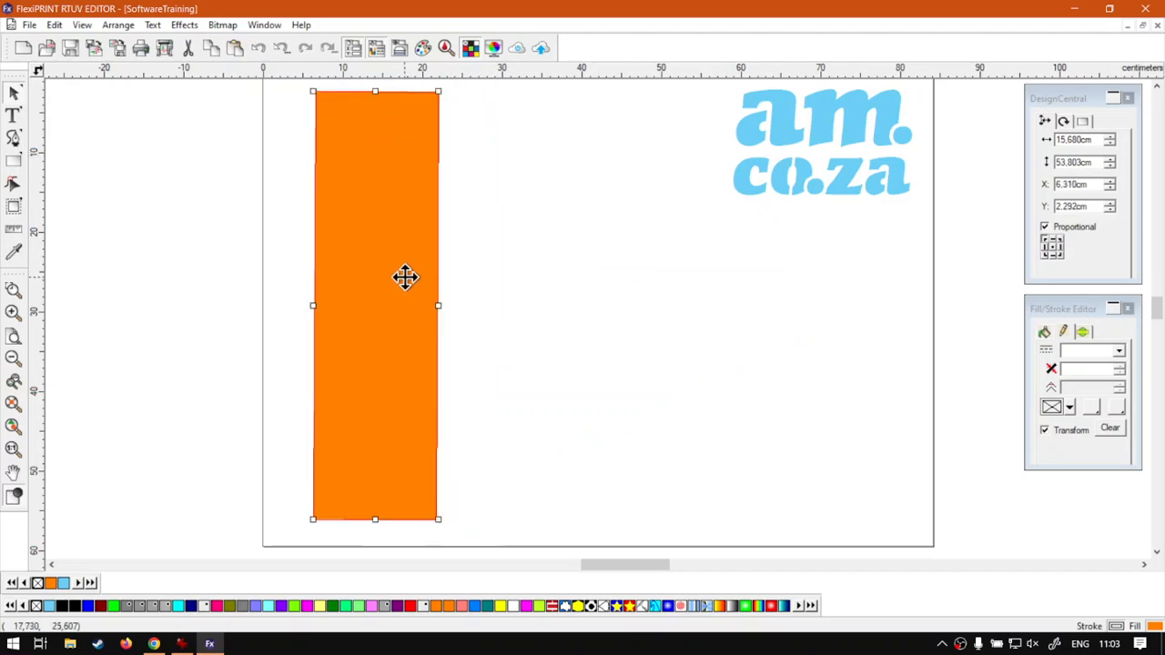
Undo the rectangle's move and the vertical deskew, and shift the tilted rectangle slightly up and left.
{"action": "key", "text": "ctrl+z"}
{"action": "key", "text": "ctrl+z"}
{"action": "key", "text": "ctrl+z"}
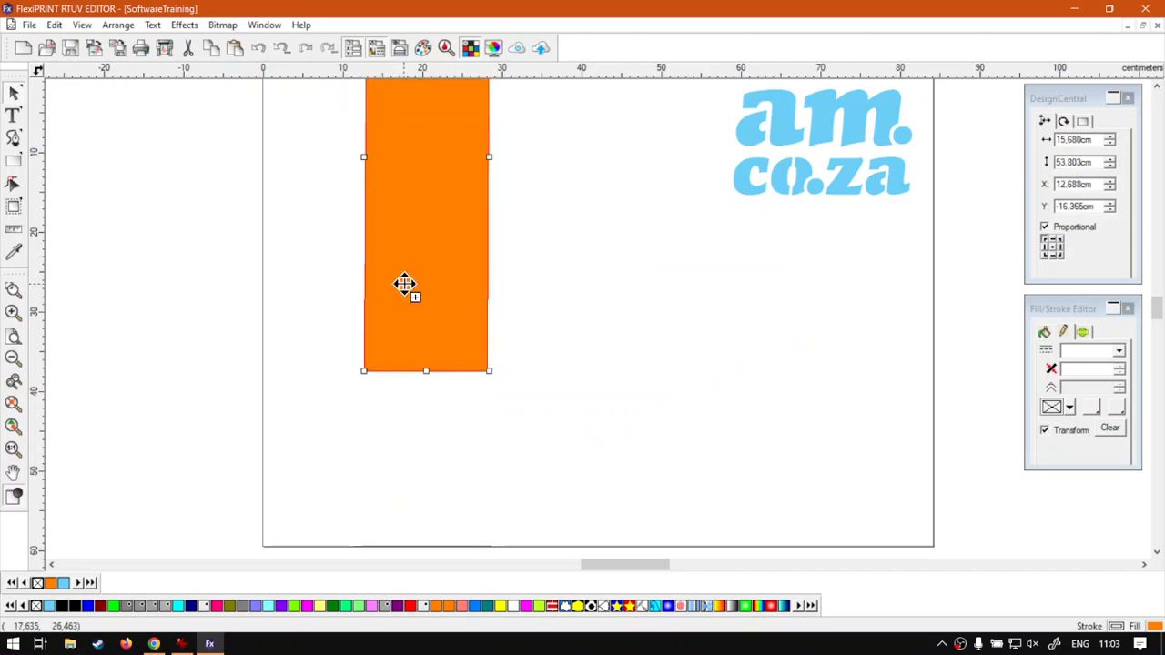
{"action": "key", "text": "ctrl+z"}
{"action": "left_click_drag", "start_coordinate": [572, 392], "coordinate": [561, 371]}
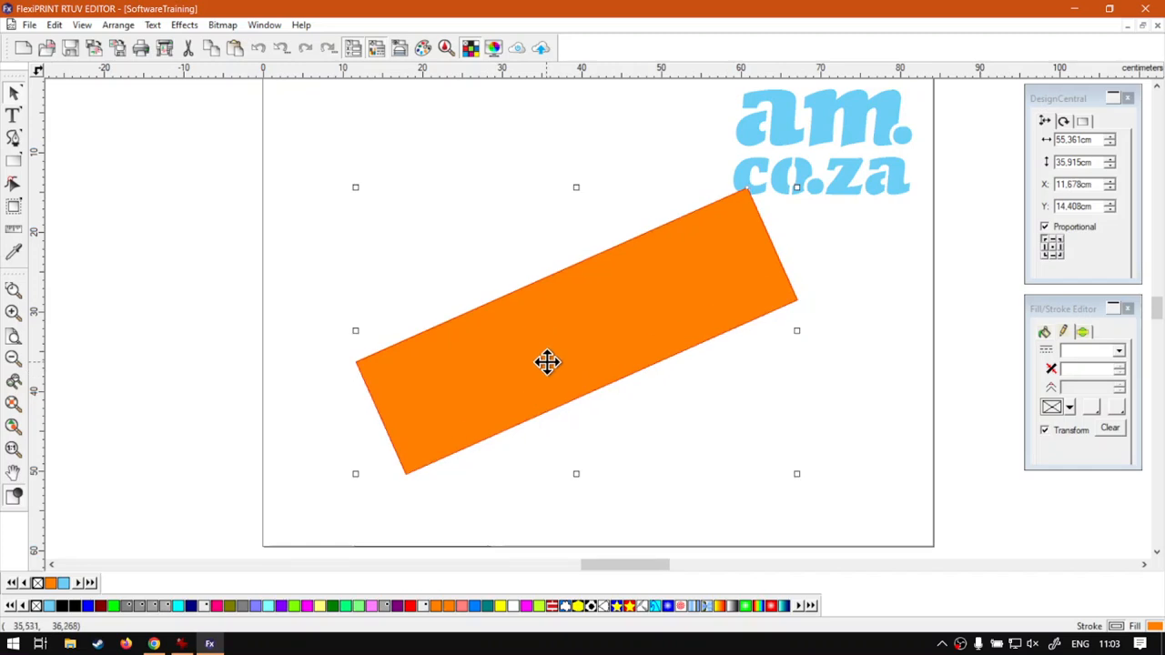
Deskew the tilted rectangle horizontally with a reference line along its left short edge, and move it fully onto the page.
{"action": "left_click", "coordinate": [118, 25]}
{"action": "mouse_move", "coordinate": [168, 384]}
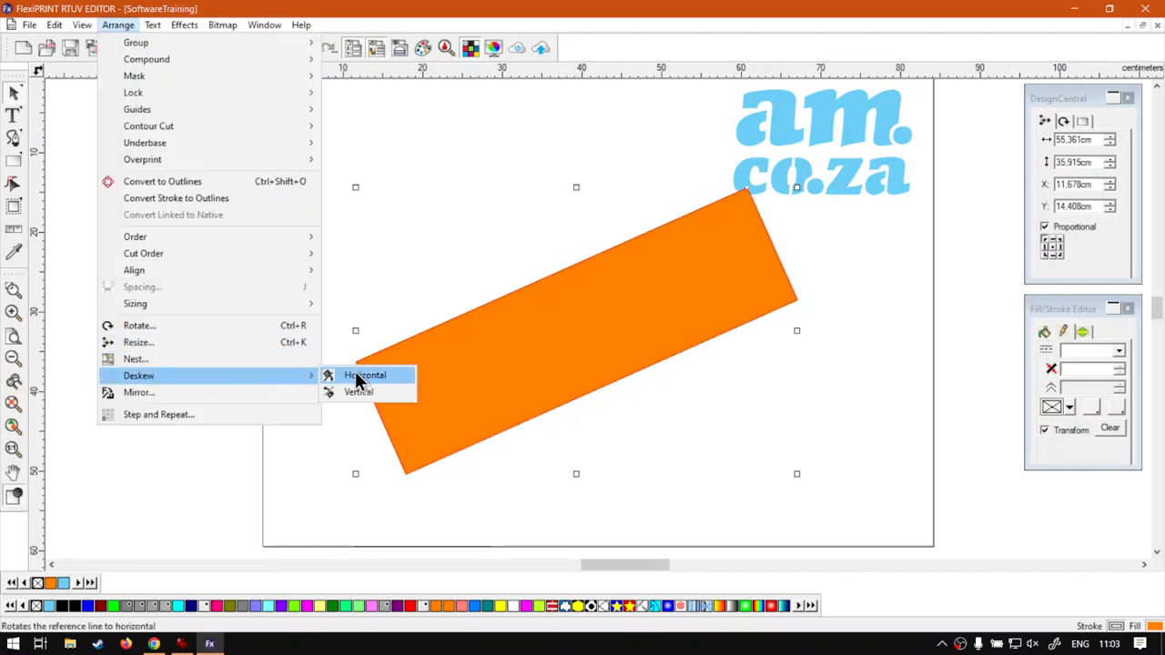
{"action": "left_click", "coordinate": [379, 376]}
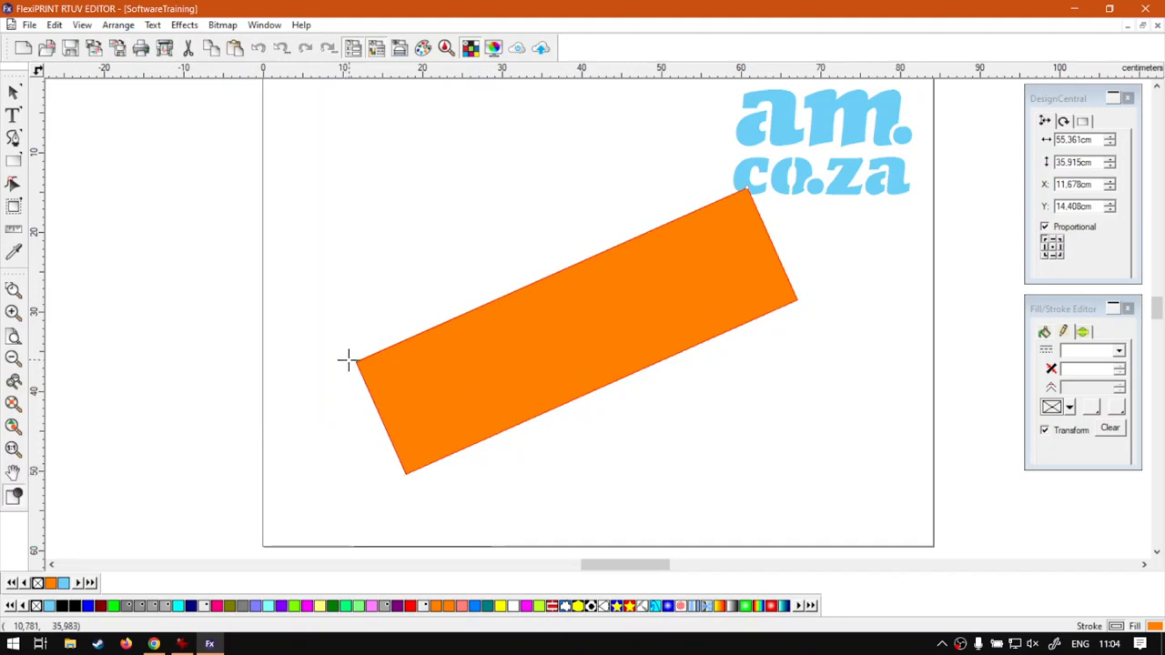
{"action": "left_click_drag", "start_coordinate": [348, 357], "coordinate": [404, 487]}
{"action": "left_click", "coordinate": [14, 92]}
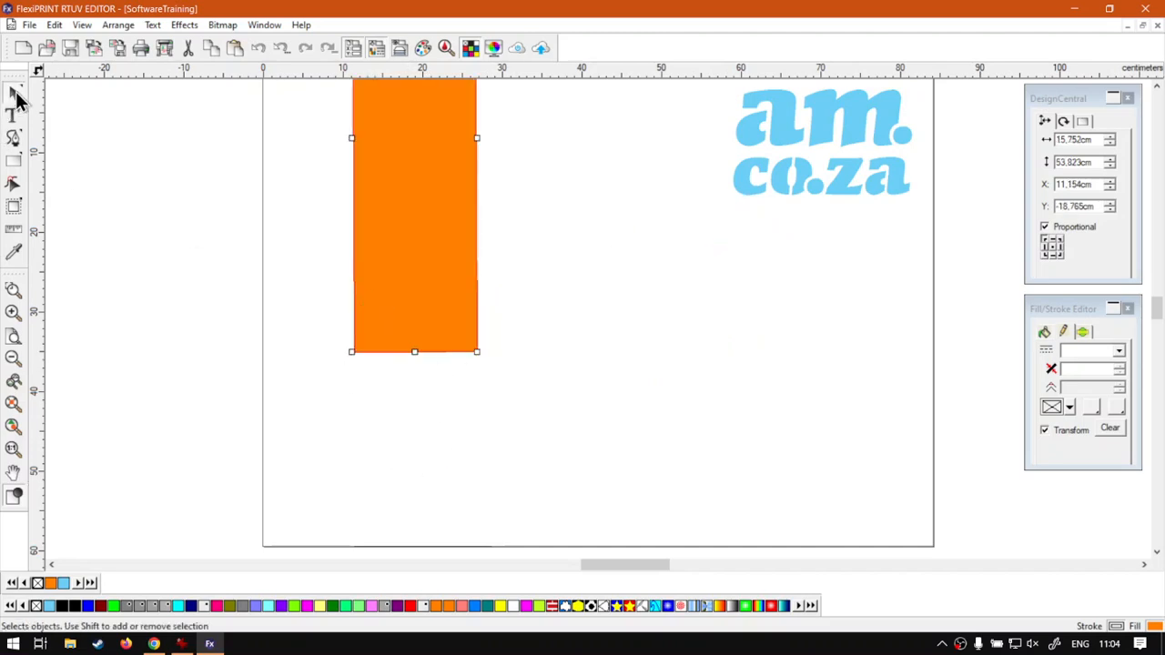
{"action": "left_click_drag", "start_coordinate": [427, 190], "coordinate": [356, 362]}
Undo the rectangle's move and the horizontal deskew made along its short edge.
{"action": "key", "text": "ctrl+z"}
{"action": "key", "text": "ctrl+z"}
{"action": "key", "text": "ctrl+z"}
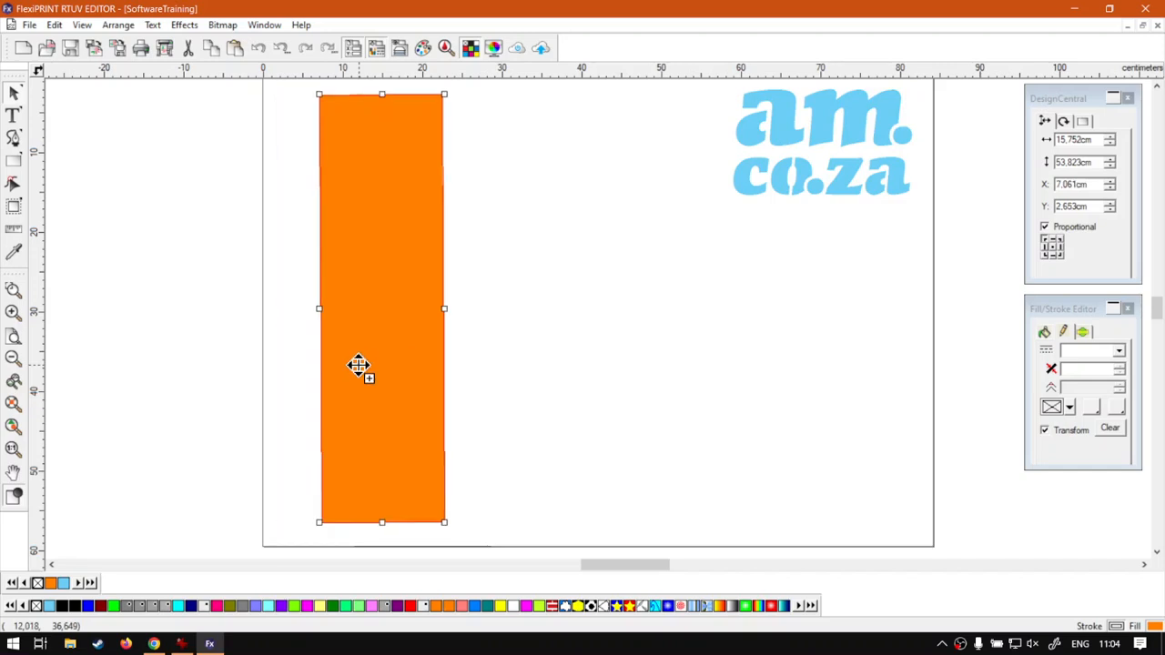
Deskew the tilted rectangle horizontally with a diagonal reference line from its left corner to its right corner, and shift it slightly up and left.
{"action": "left_click_drag", "start_coordinate": [431, 365], "coordinate": [530, 375]}
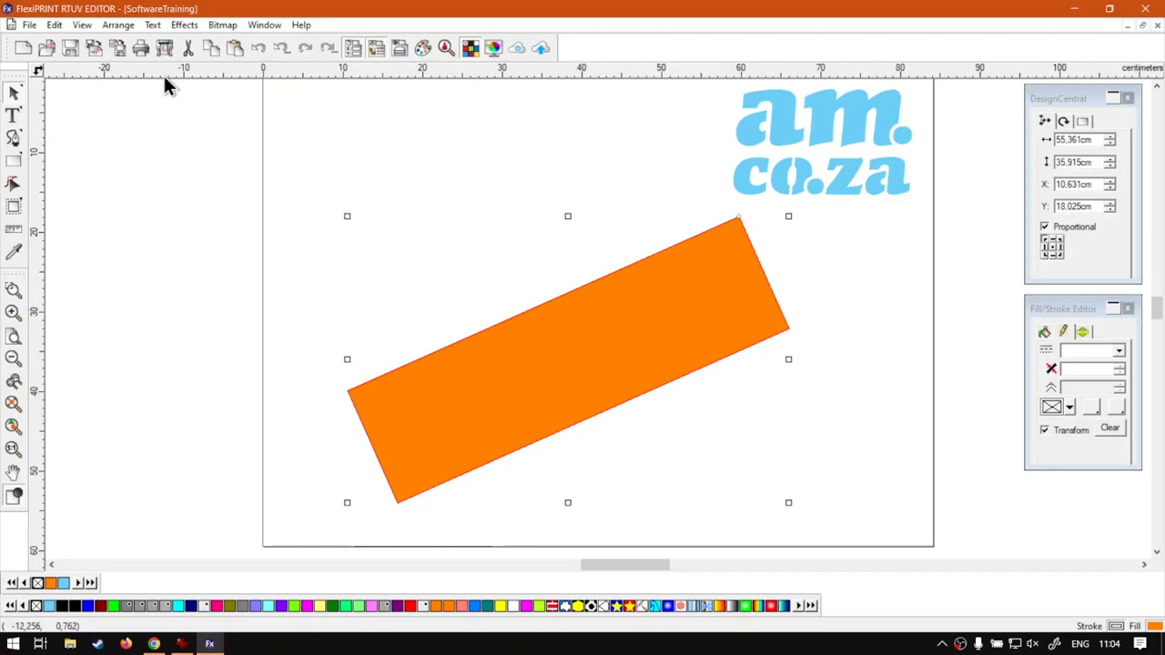
{"action": "left_click", "coordinate": [119, 24]}
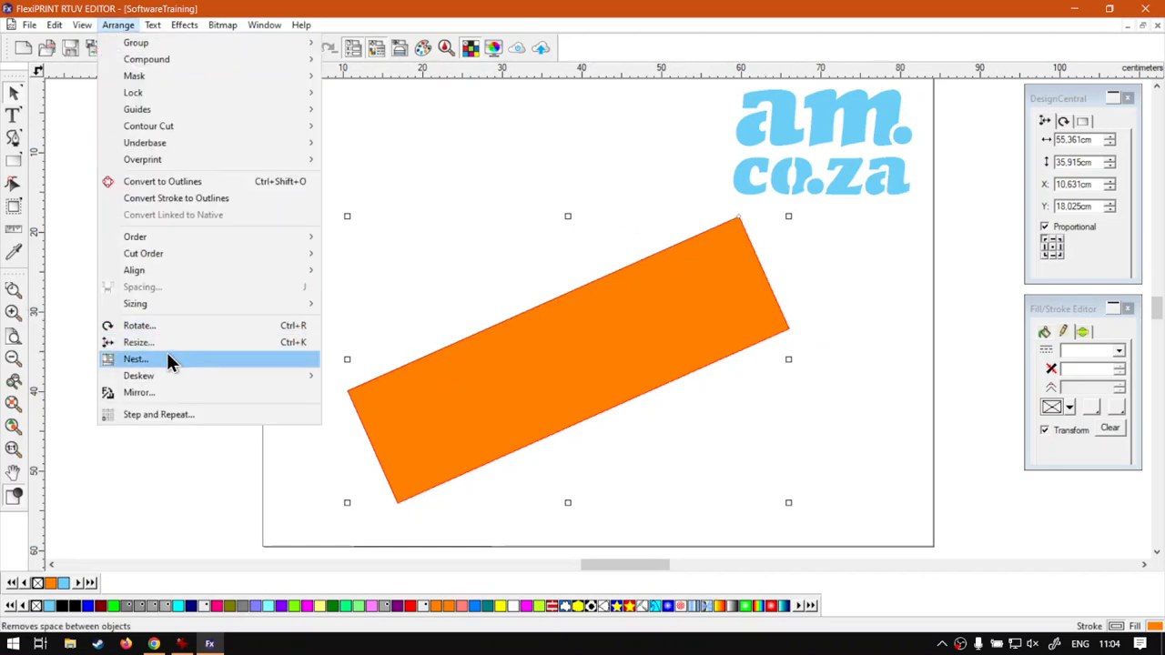
{"action": "mouse_move", "coordinate": [177, 375]}
{"action": "left_click", "coordinate": [344, 394]}
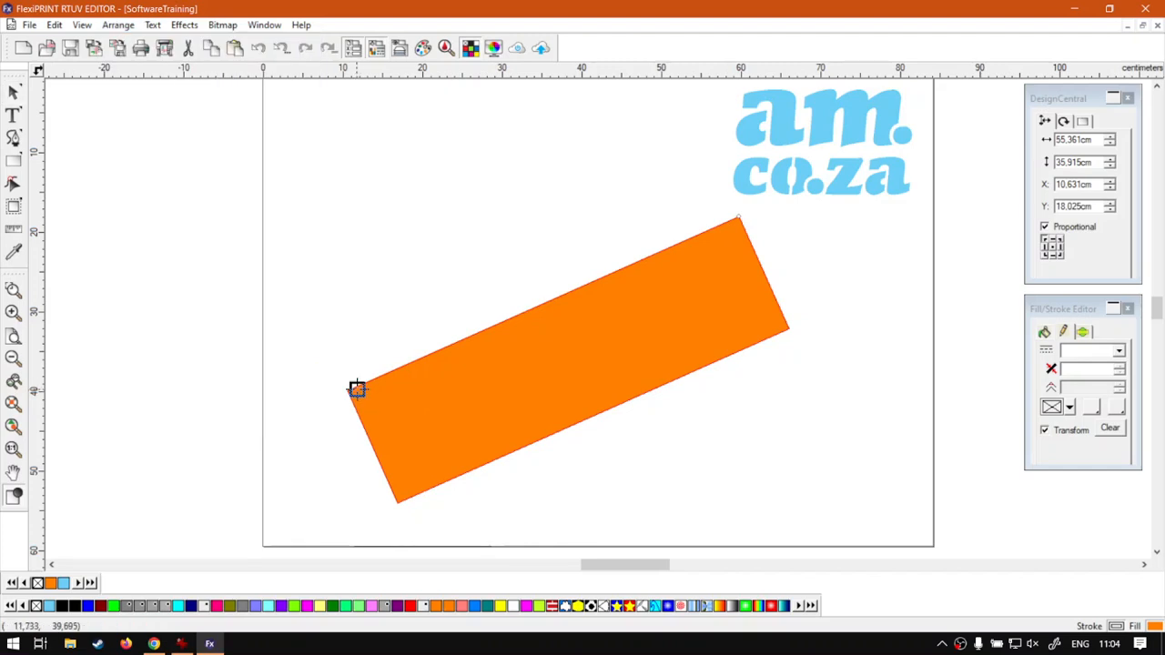
{"action": "left_click", "coordinate": [348, 392]}
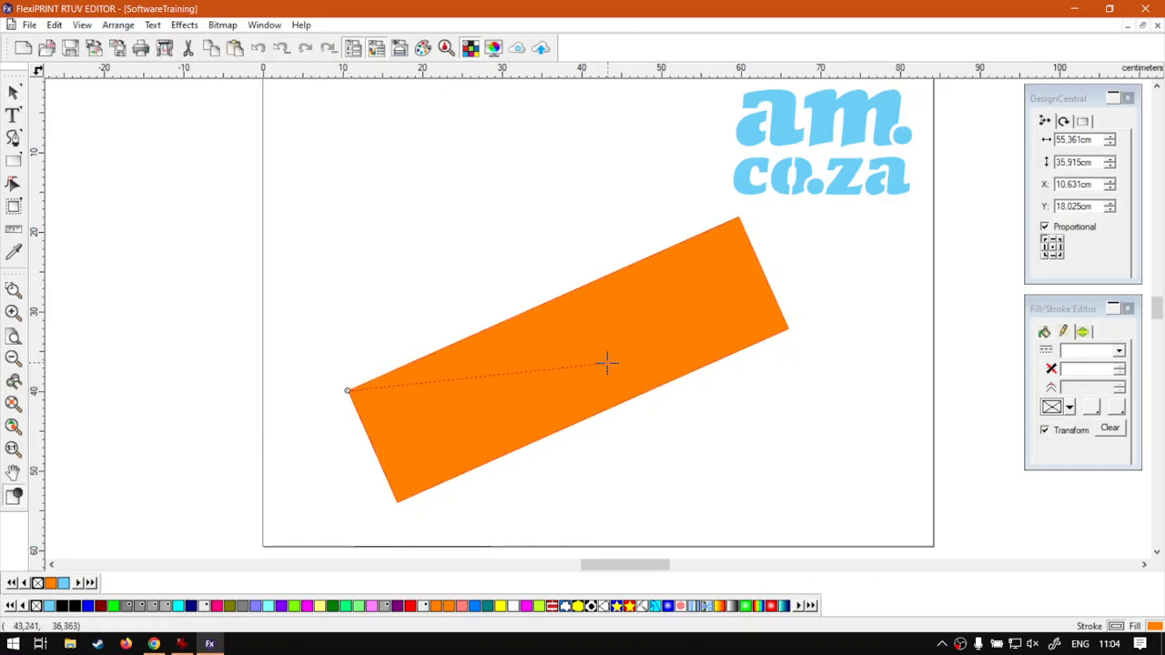
{"action": "left_click", "coordinate": [788, 327]}
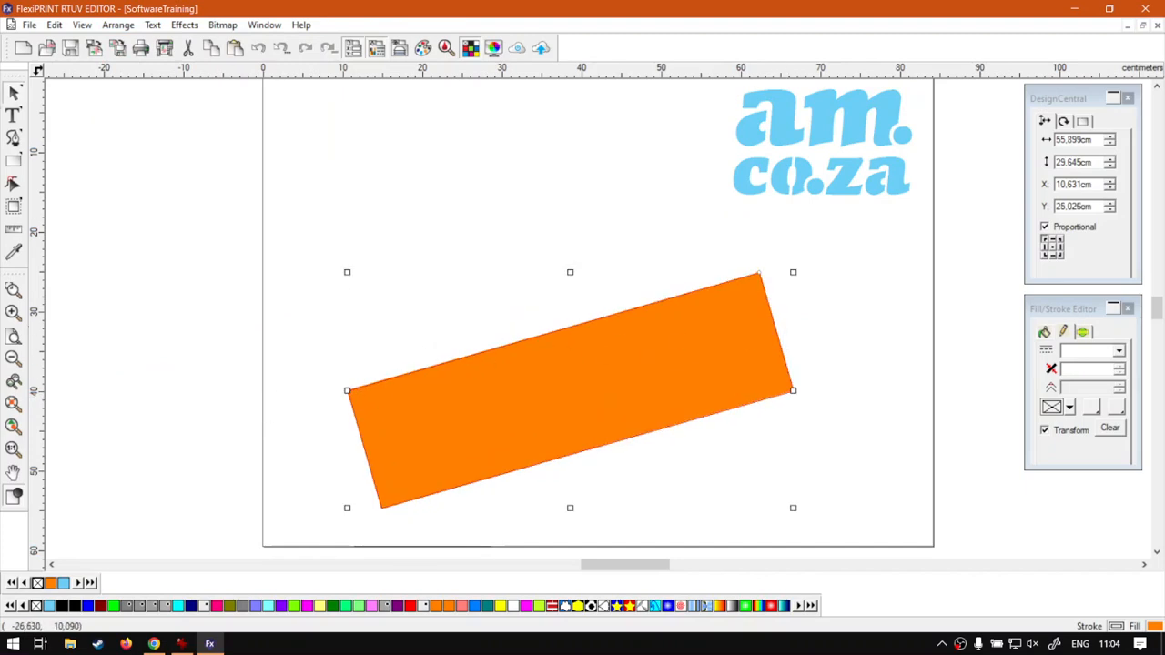
{"action": "left_click_drag", "start_coordinate": [584, 400], "coordinate": [574, 370]}
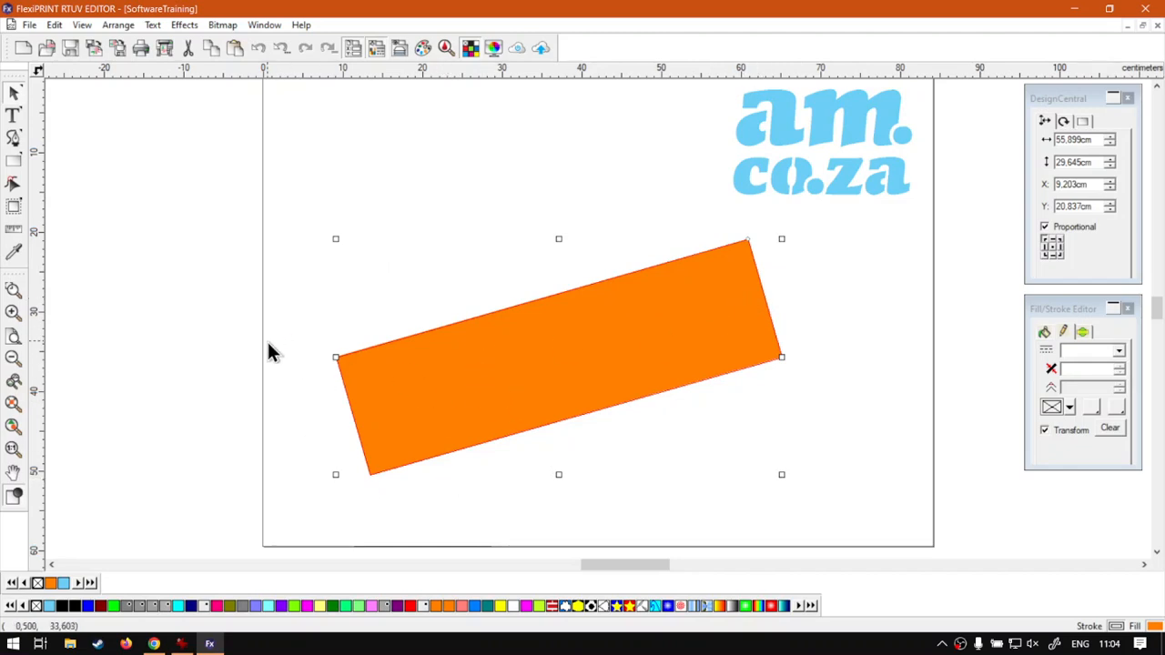
Reselect the orange rectangle, review its Deskew options, and move it about 5.5 cm right and 1.6 cm down.
{"action": "left_click", "coordinate": [417, 230]}
{"action": "left_click", "coordinate": [480, 372]}
{"action": "left_click", "coordinate": [111, 26]}
{"action": "mouse_move", "coordinate": [229, 376]}
{"action": "left_click", "coordinate": [406, 379]}
{"action": "left_click_drag", "start_coordinate": [580, 354], "coordinate": [628, 366]}
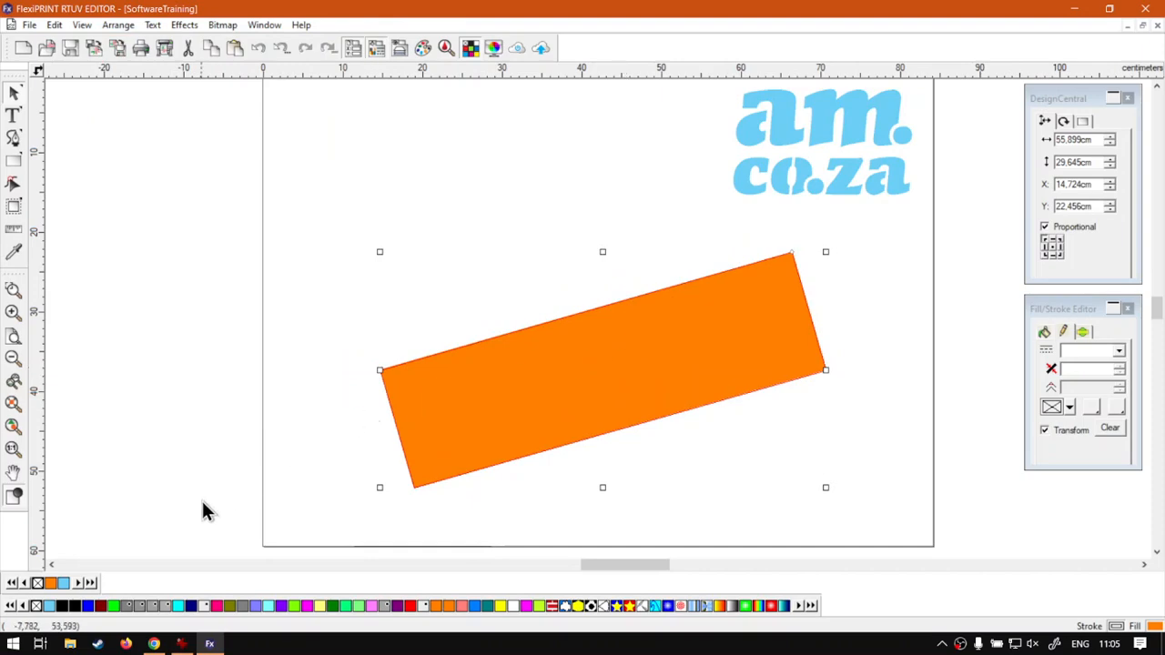
Switch to Chrome and look over the softwaretraining.co.za home page with its training video categories.
{"action": "left_click", "coordinate": [155, 645]}
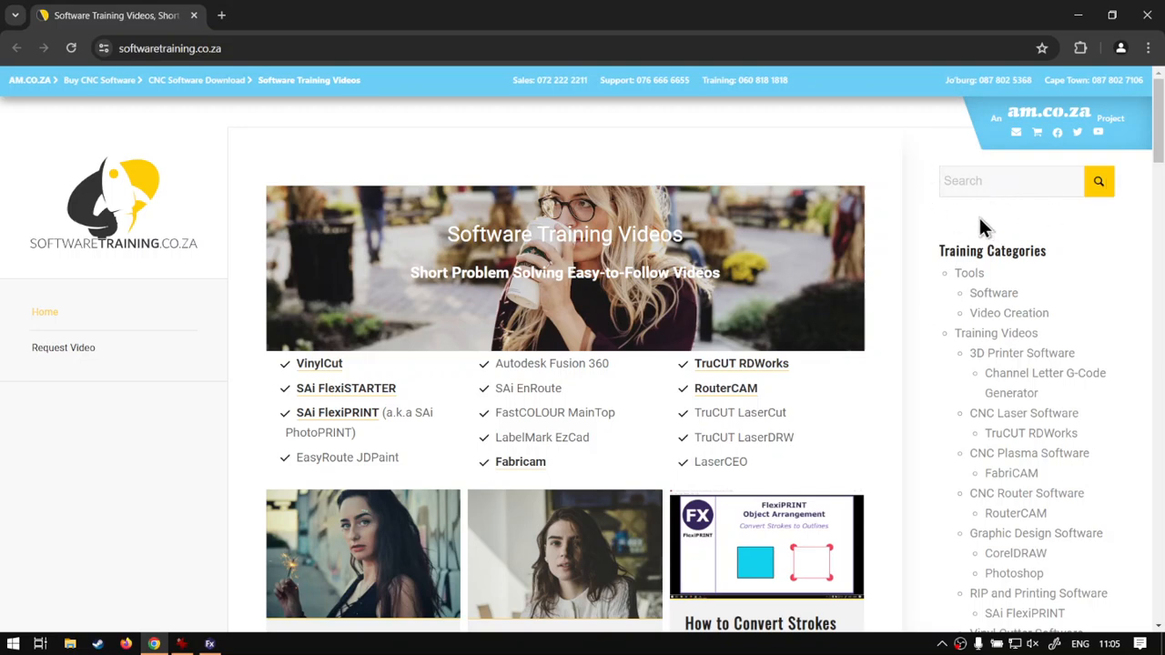
{"action": "scroll", "coordinate": [669, 372], "scroll_direction": "down", "scroll_amount": 3}
{"action": "scroll", "coordinate": [659, 386], "scroll_direction": "up", "scroll_amount": 3}
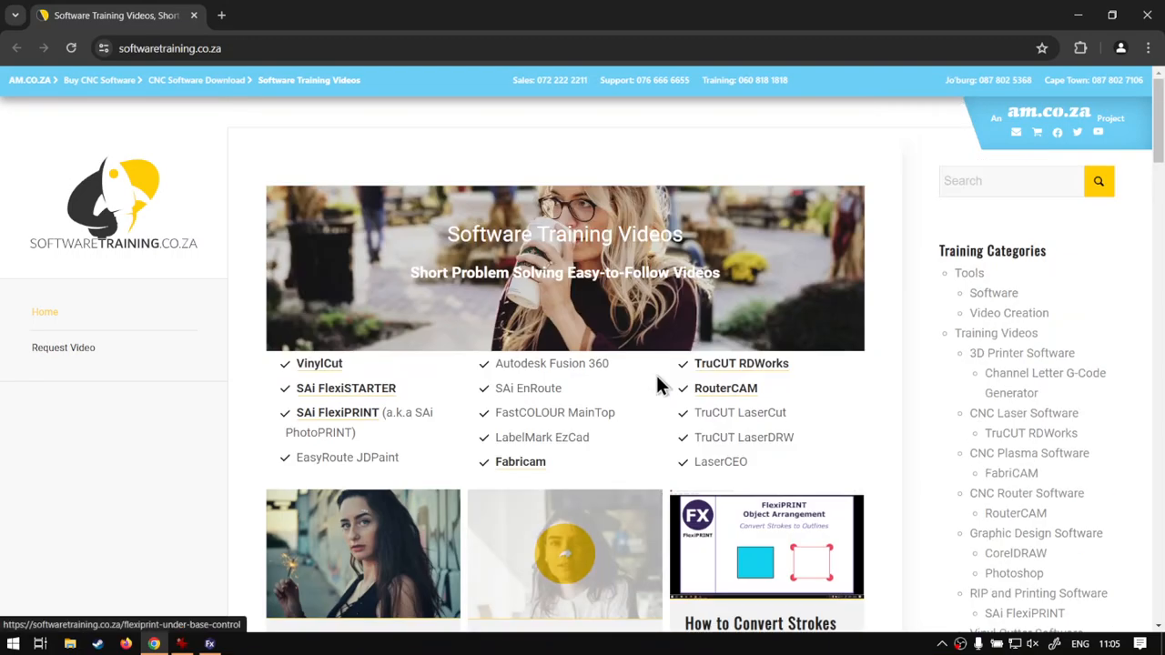